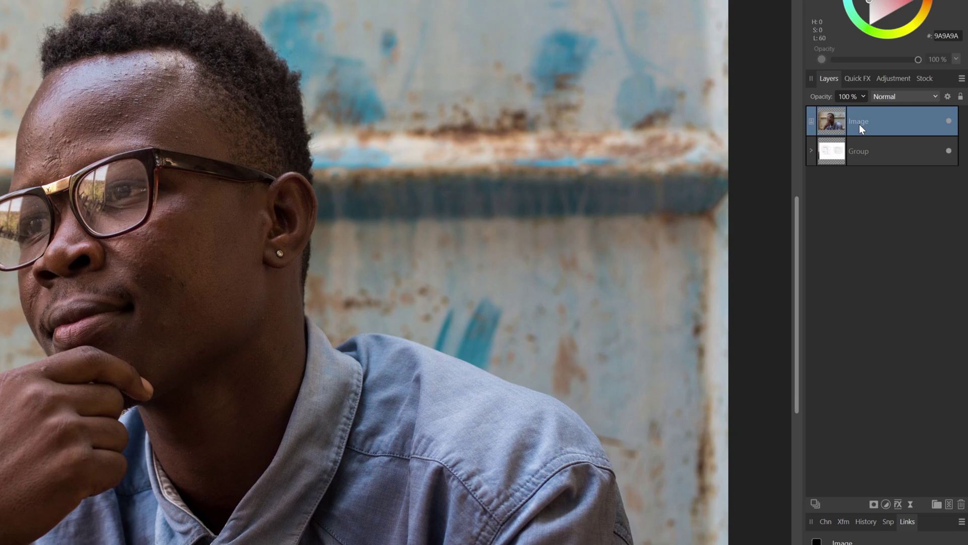
- Duplicate the Image layer twice and name the copies LP and HP
{"action": "right_click", "coordinate": [859, 124]}
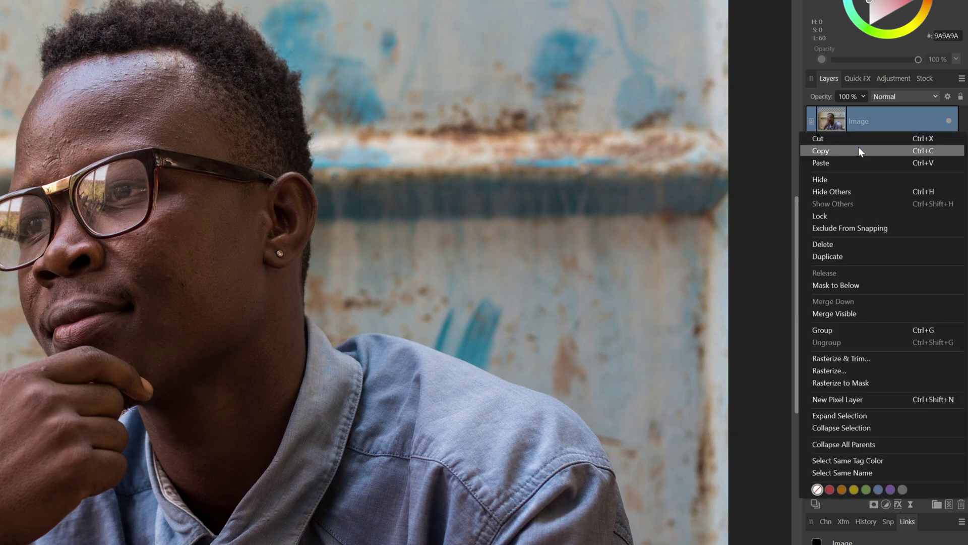
{"action": "left_click", "coordinate": [827, 256]}
{"action": "right_click", "coordinate": [843, 124]}
{"action": "left_click", "coordinate": [846, 257]}
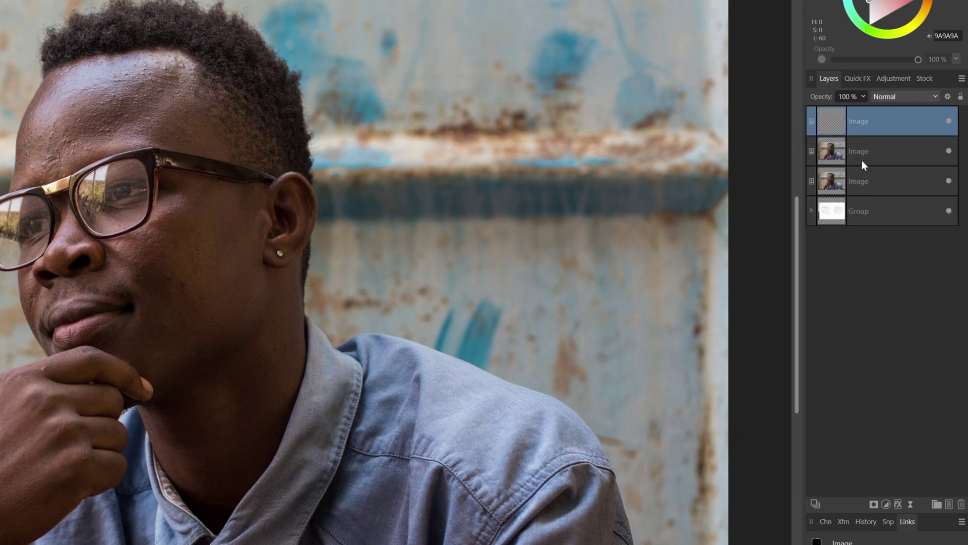
{"action": "double_click", "coordinate": [868, 151]}
{"action": "type", "text": "LP"}
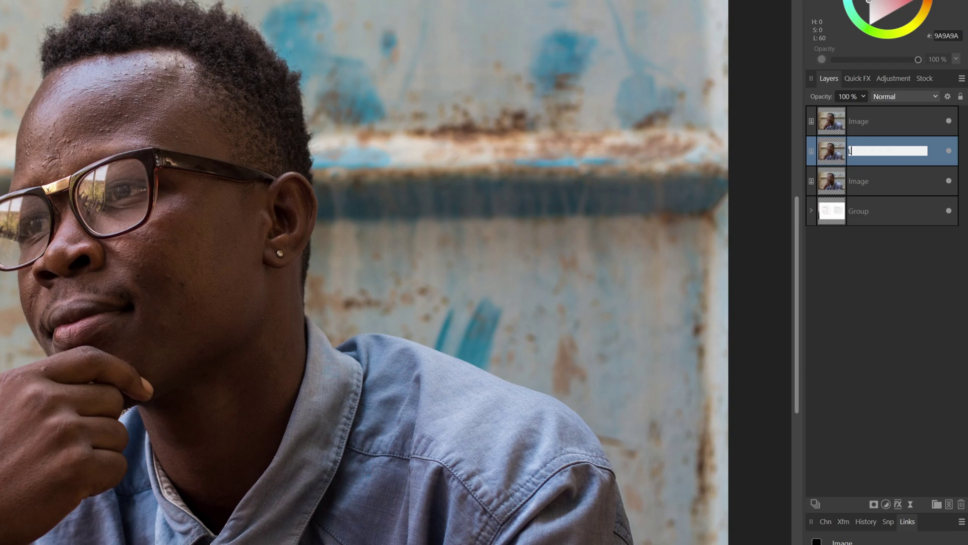
{"action": "double_click", "coordinate": [857, 121]}
{"action": "type", "text": "H"}
{"action": "key", "text": "Return"}
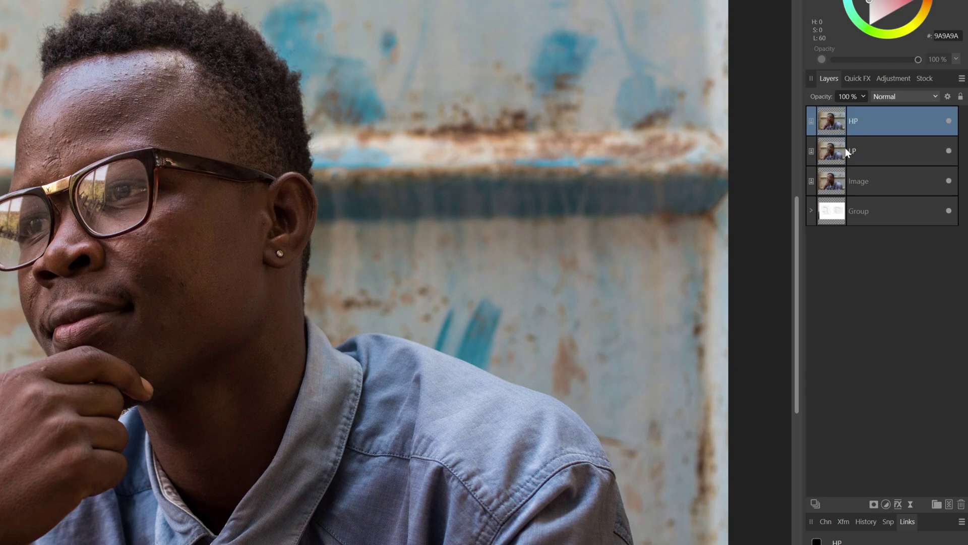
- Add a live Gaussian Blur of about 21.9 px radius to LP
{"action": "left_click", "coordinate": [846, 150]}
{"action": "left_click", "coordinate": [910, 507]}
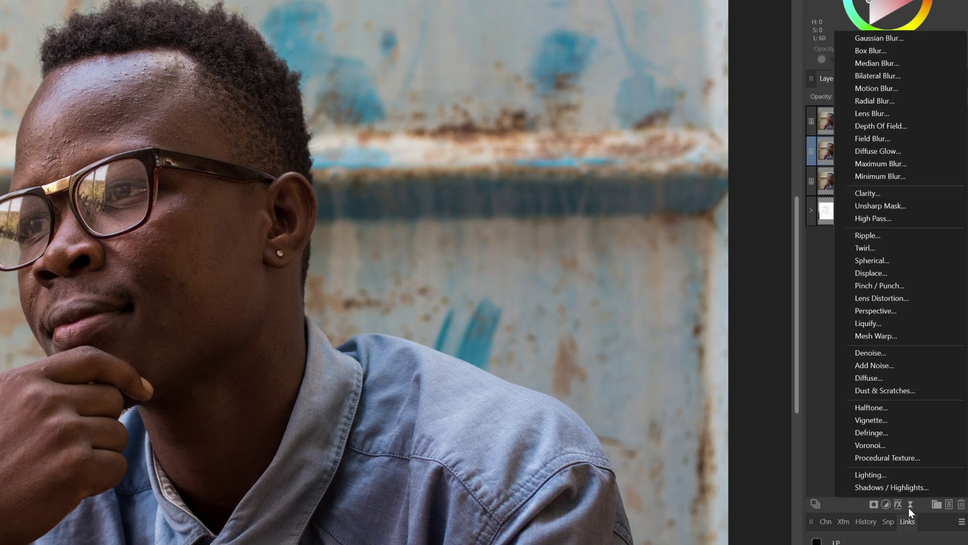
{"action": "left_click", "coordinate": [879, 38]}
{"action": "left_click_drag", "start_coordinate": [595, 292], "coordinate": [675, 295]}
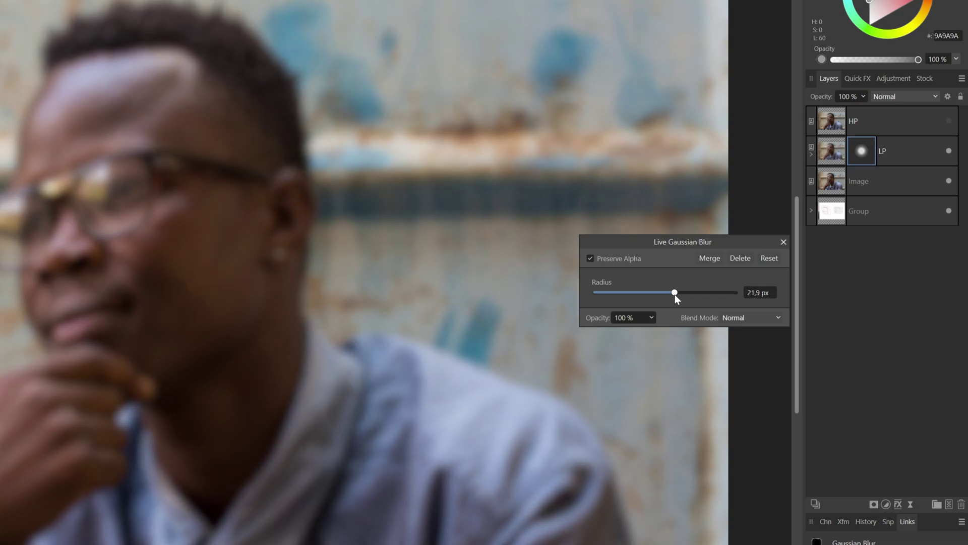
- Make a linked duplicate of LP's Gaussian Blur and move it into HP
{"action": "left_click", "coordinate": [783, 242]}
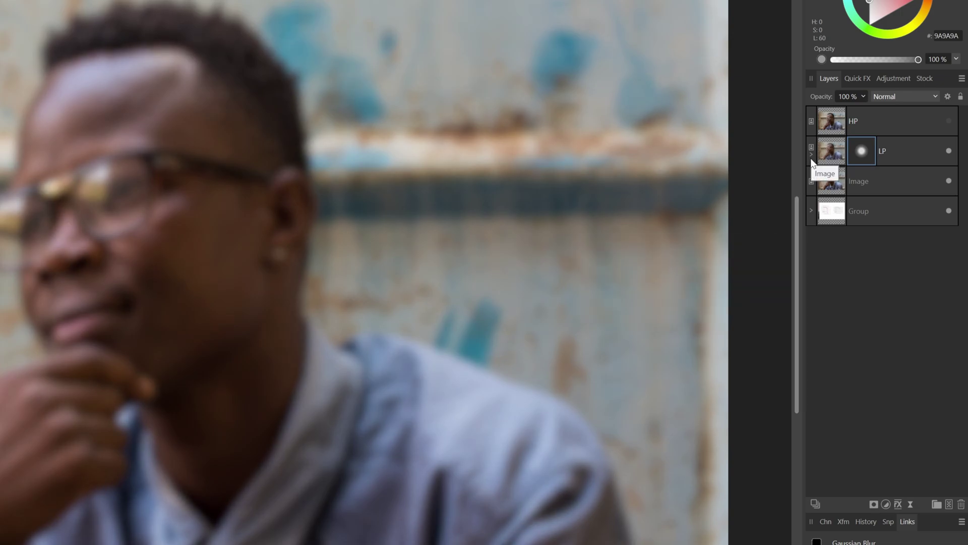
{"action": "left_click", "coordinate": [812, 155]}
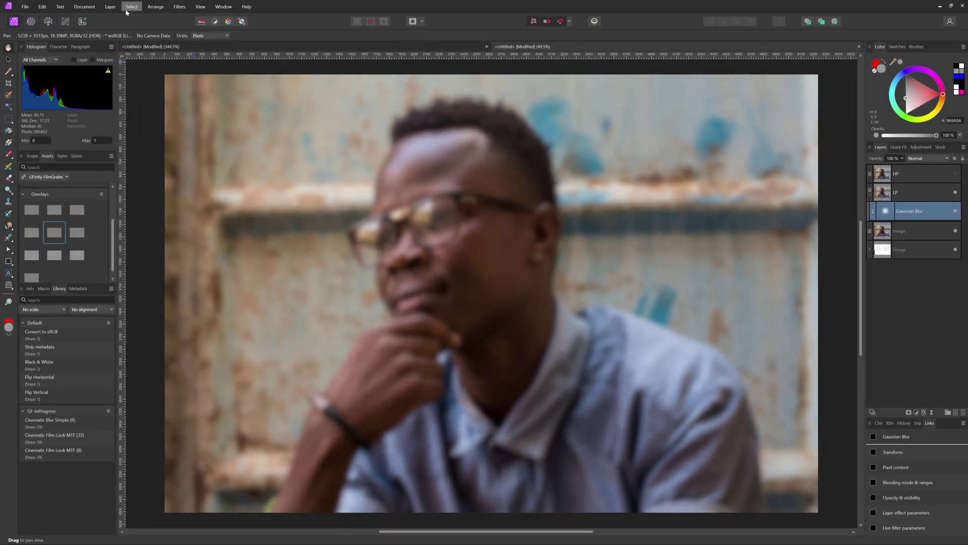
{"action": "left_click", "coordinate": [110, 7]}
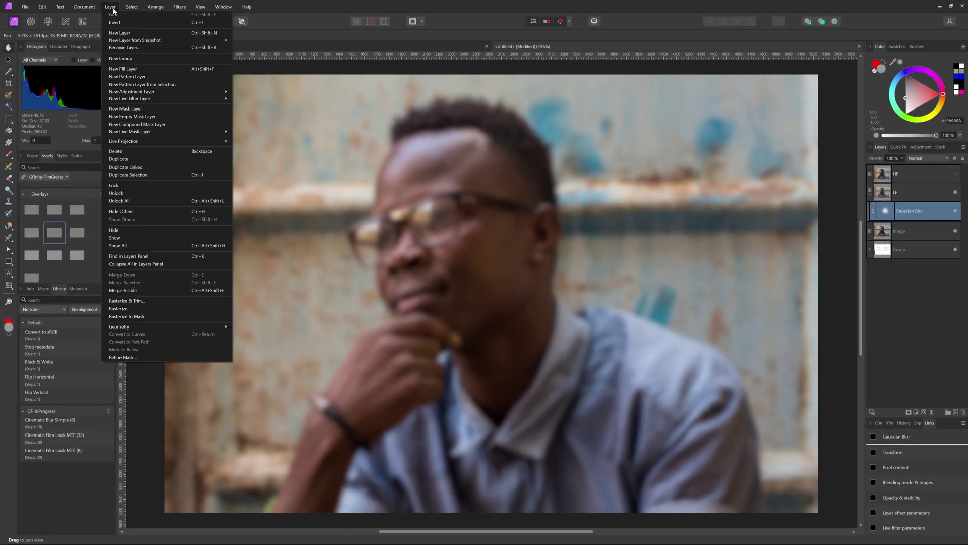
{"action": "left_click", "coordinate": [124, 163]}
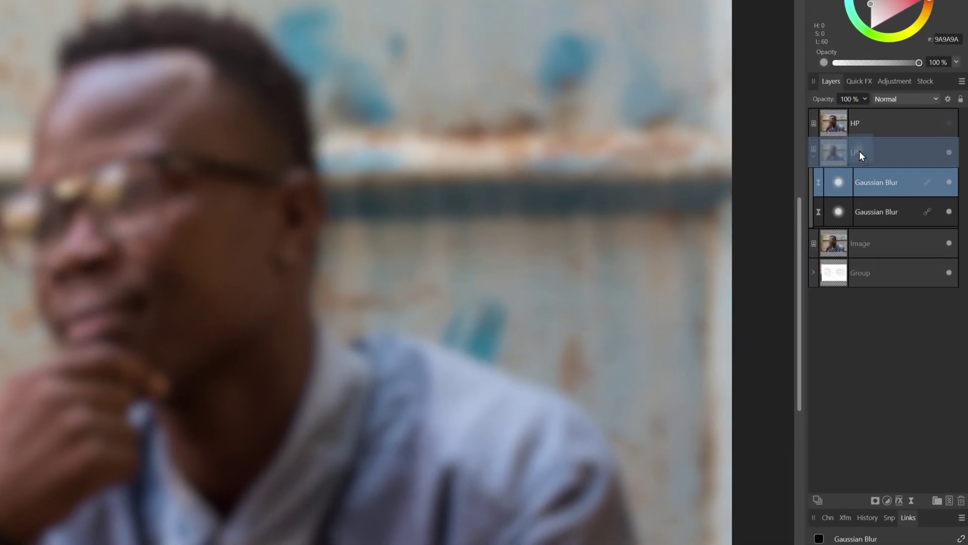
{"action": "left_click_drag", "start_coordinate": [872, 126], "coordinate": [873, 126]}
- Add an Invert adjustment to HP and group it with the linked blur copy
{"action": "left_click", "coordinate": [812, 126]}
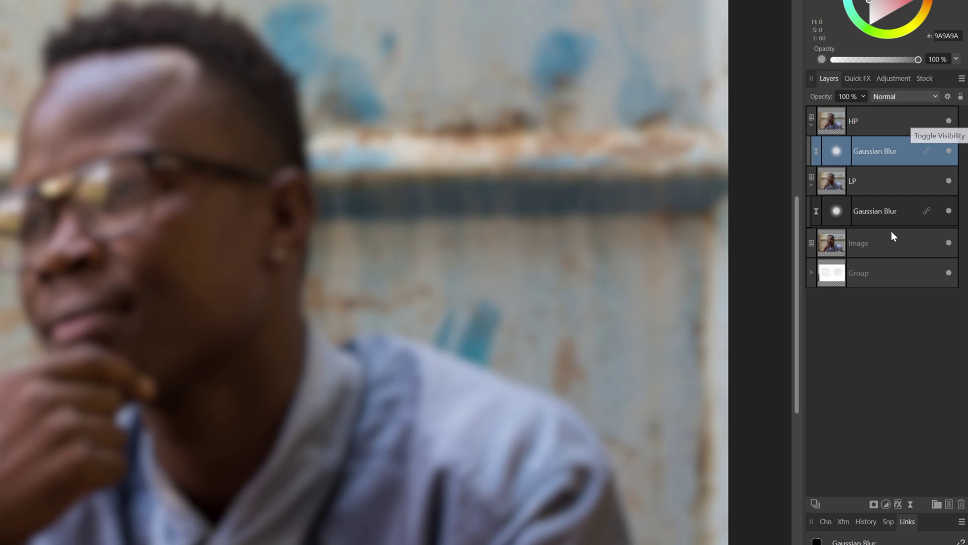
{"action": "left_click", "coordinate": [887, 504]}
{"action": "left_click", "coordinate": [868, 417]}
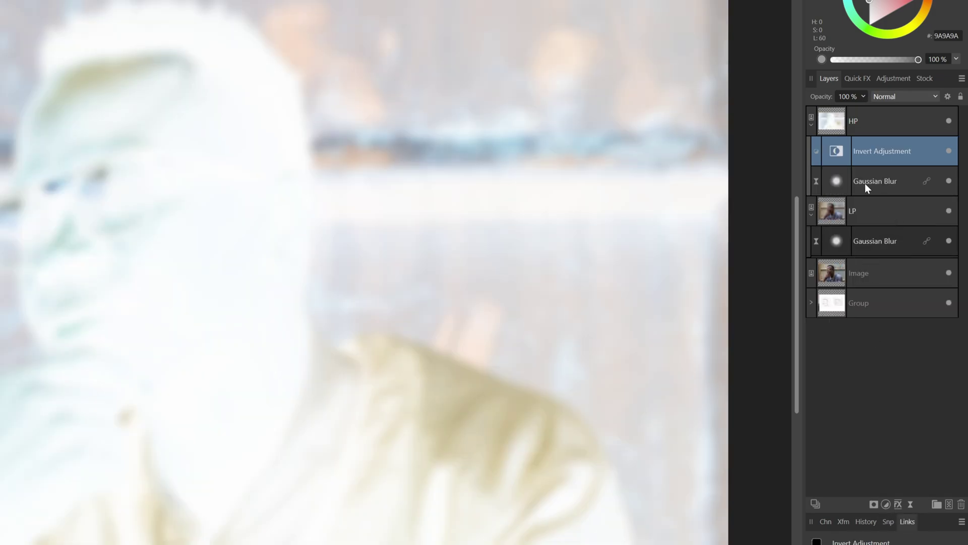
{"action": "left_click_drag", "start_coordinate": [864, 181], "coordinate": [870, 163]}
{"action": "right_click", "coordinate": [870, 156]}
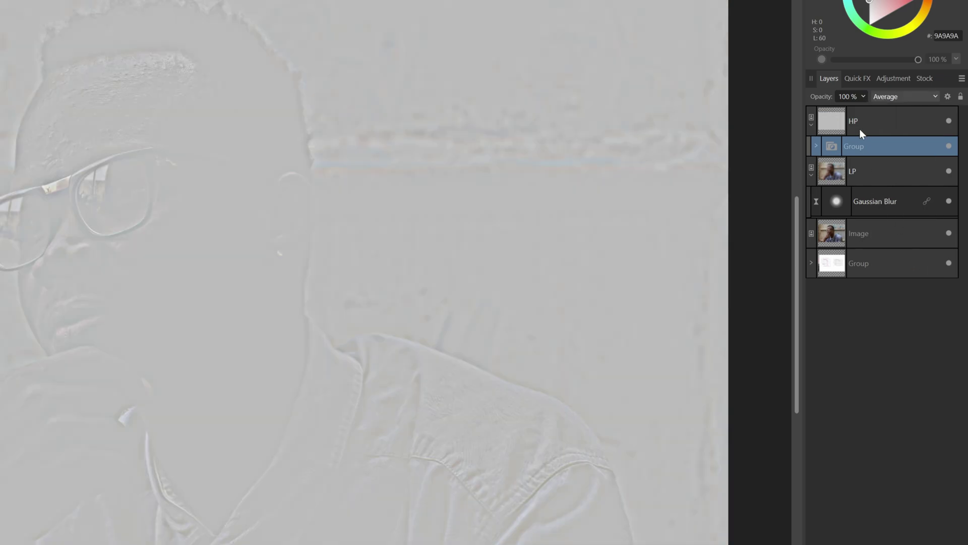
- Set HP's blend mode to Linear Light
{"action": "left_click", "coordinate": [824, 121]}
{"action": "left_click", "coordinate": [905, 96]}
{"action": "left_click_drag", "start_coordinate": [932, 141], "coordinate": [936, 164]}
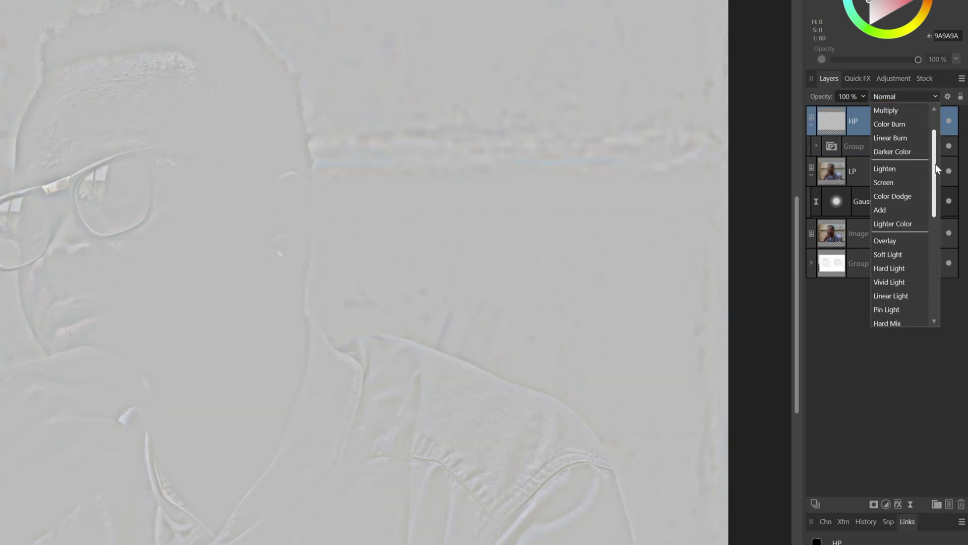
{"action": "left_click", "coordinate": [901, 282]}
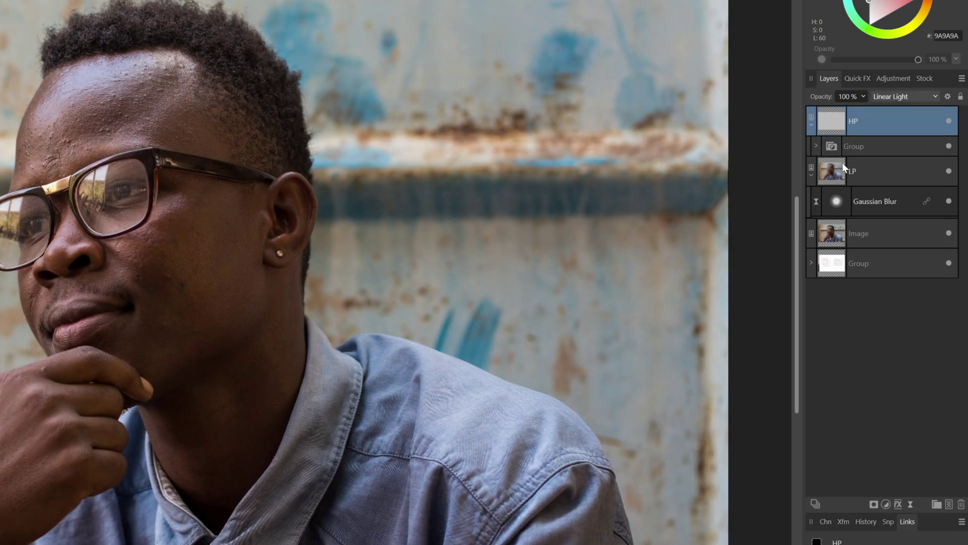
- Collapse HP and LP and select both layers
{"action": "left_click", "coordinate": [809, 129]}
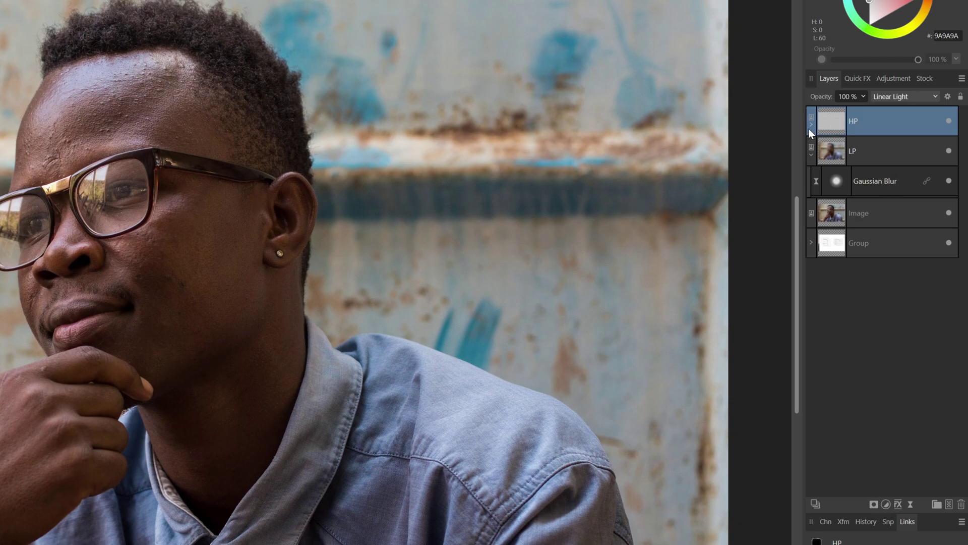
{"action": "left_click", "coordinate": [812, 156]}
{"action": "left_click", "coordinate": [904, 154], "text": "shift"}
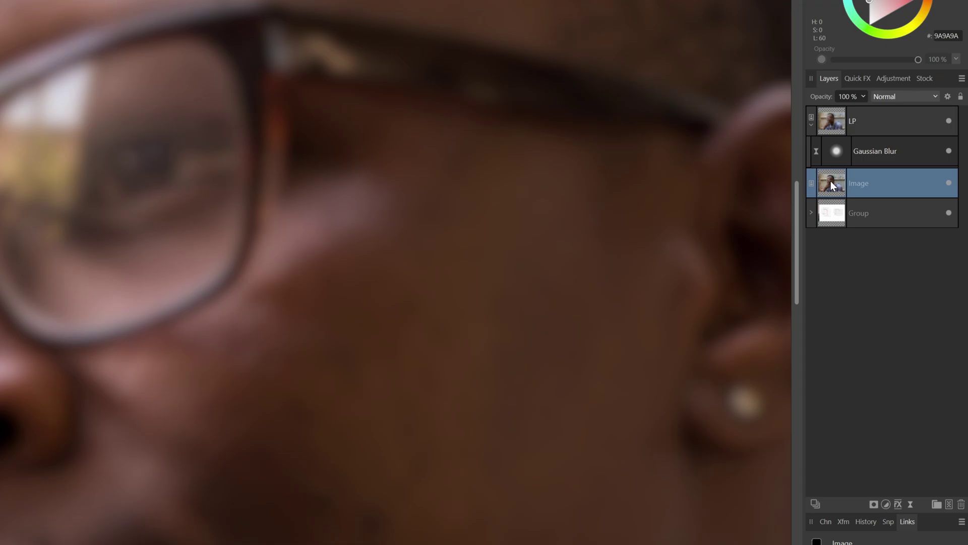
- Put a new Image copy on top and place a linked copy of LP's Gaussian Blur under it
{"action": "key", "text": "ctrl+j"}
{"action": "left_click_drag", "start_coordinate": [831, 180], "coordinate": [876, 115]}
{"action": "left_click", "coordinate": [843, 179]}
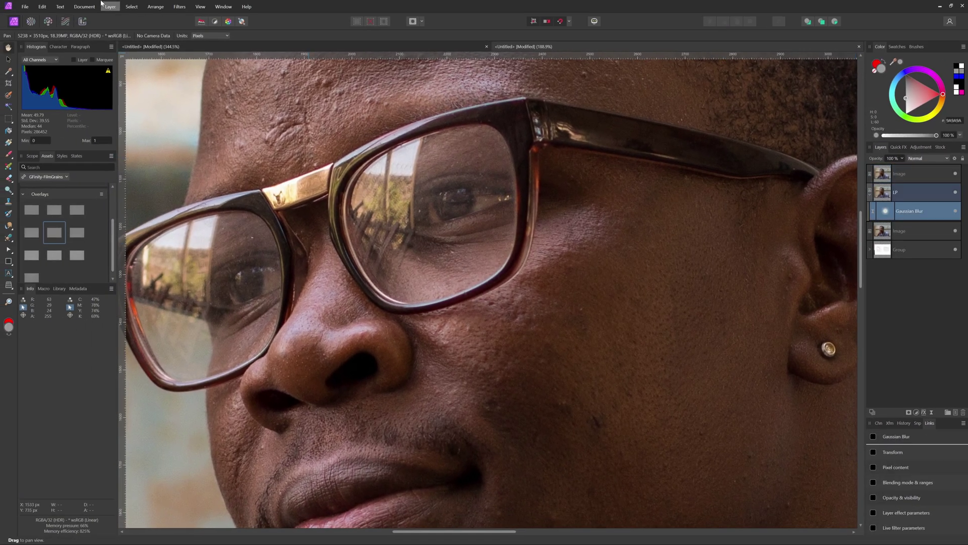
{"action": "left_click", "coordinate": [109, 7]}
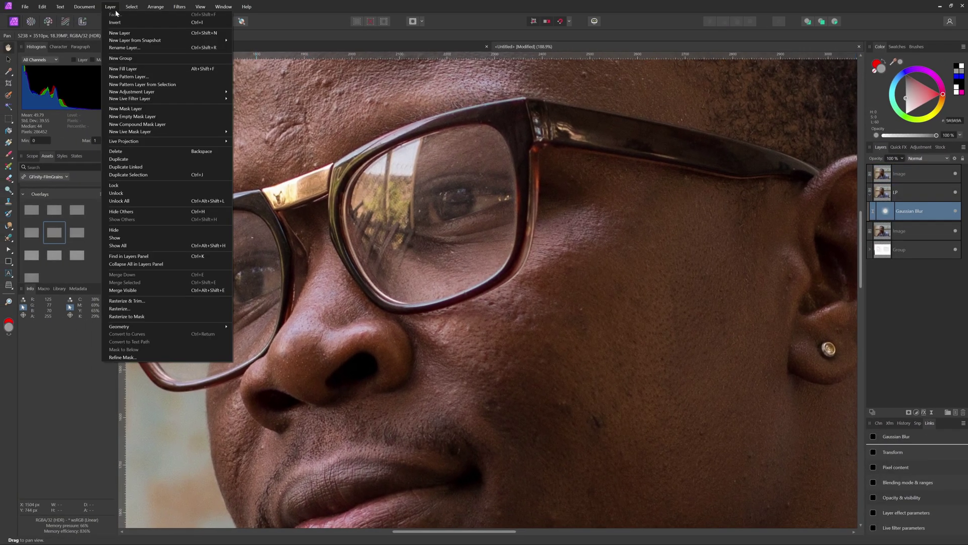
{"action": "left_click", "coordinate": [126, 166]}
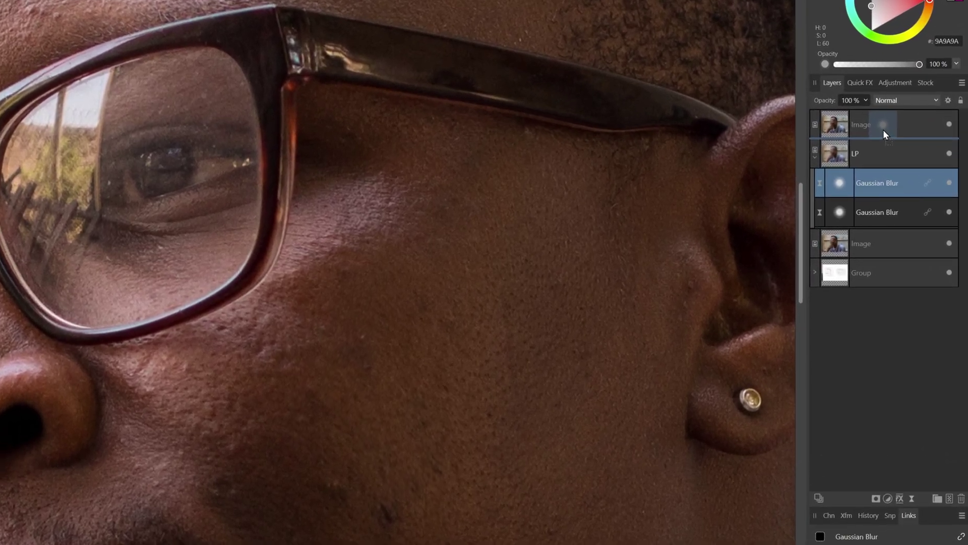
{"action": "left_click_drag", "start_coordinate": [914, 178], "coordinate": [914, 175]}
{"action": "left_click_drag", "start_coordinate": [882, 124], "coordinate": [880, 123]}
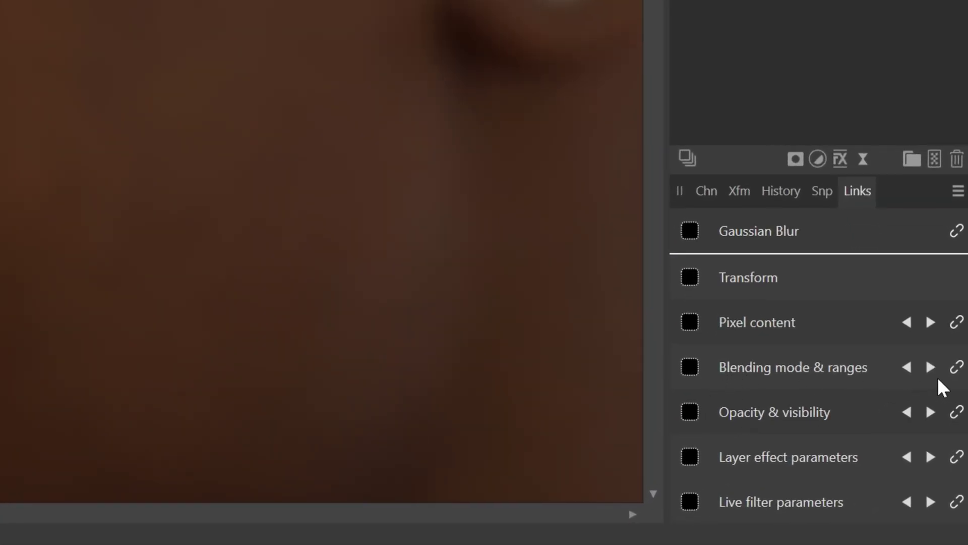
- Unlink the shared blend mode and set the blur copy to Subtract
{"action": "left_click", "coordinate": [954, 371]}
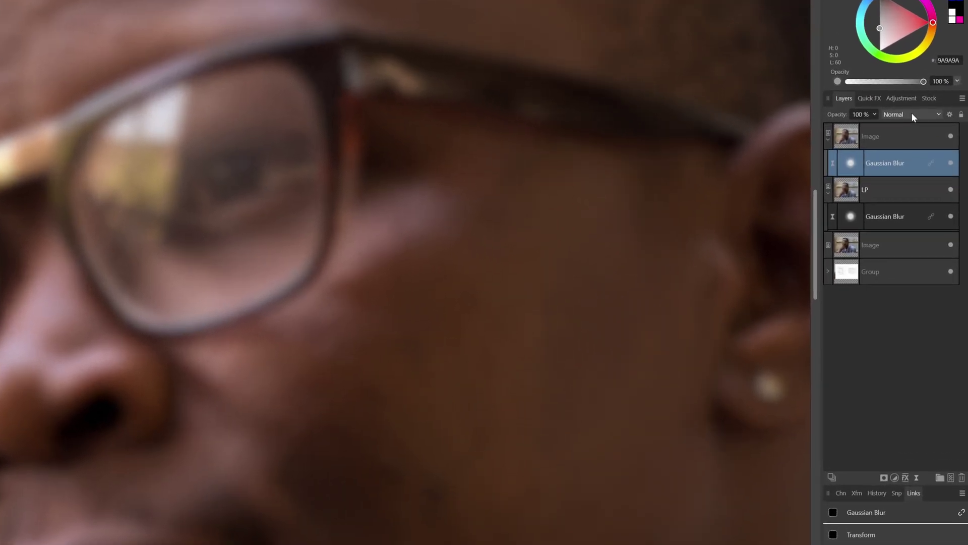
{"action": "left_click", "coordinate": [928, 157]}
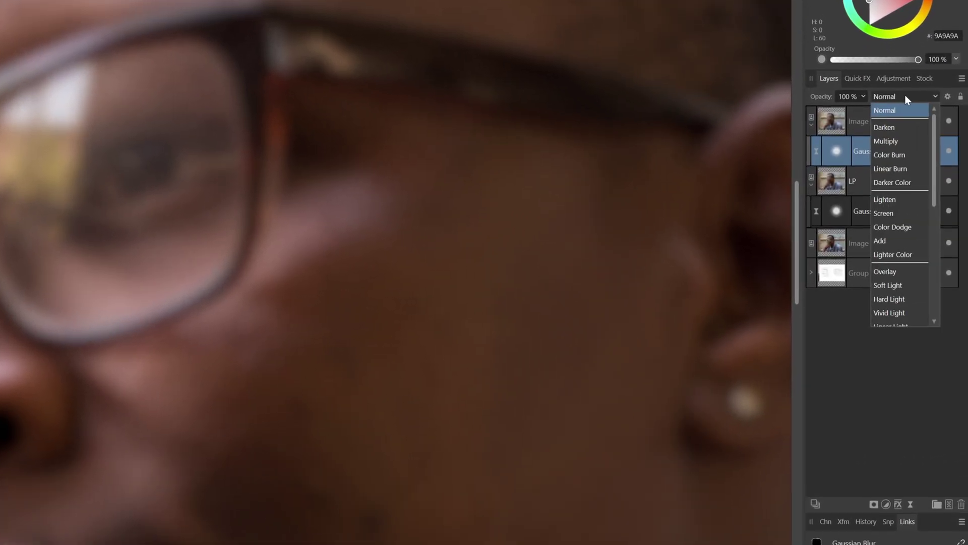
{"action": "left_click_drag", "start_coordinate": [937, 145], "coordinate": [939, 197]}
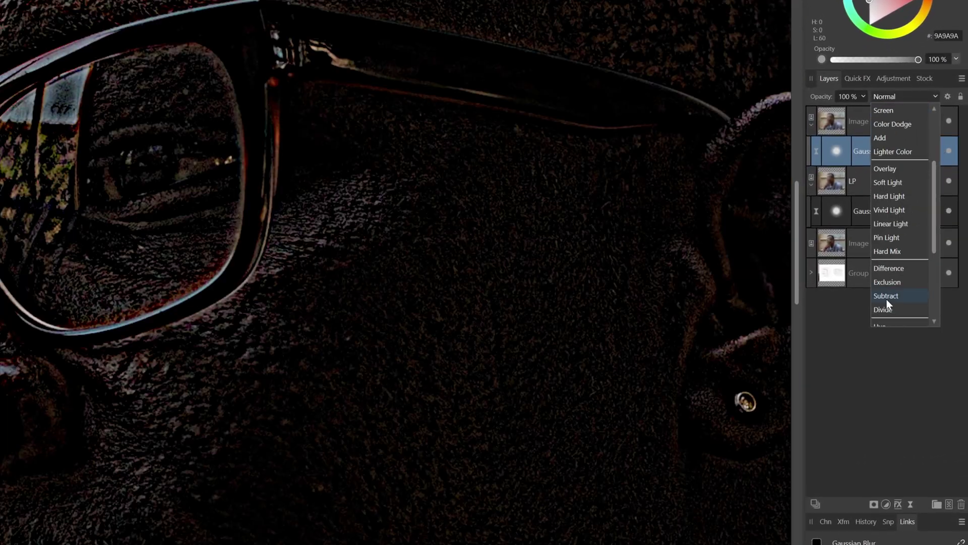
{"action": "left_click", "coordinate": [887, 298]}
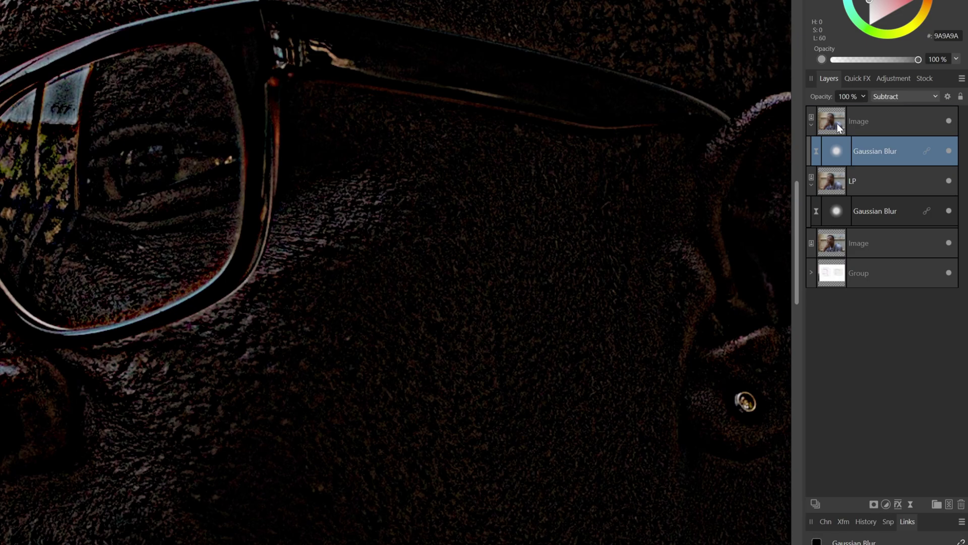
- Set the top Image layer's blend mode to Add
{"action": "left_click", "coordinate": [837, 123]}
{"action": "left_click", "coordinate": [890, 98]}
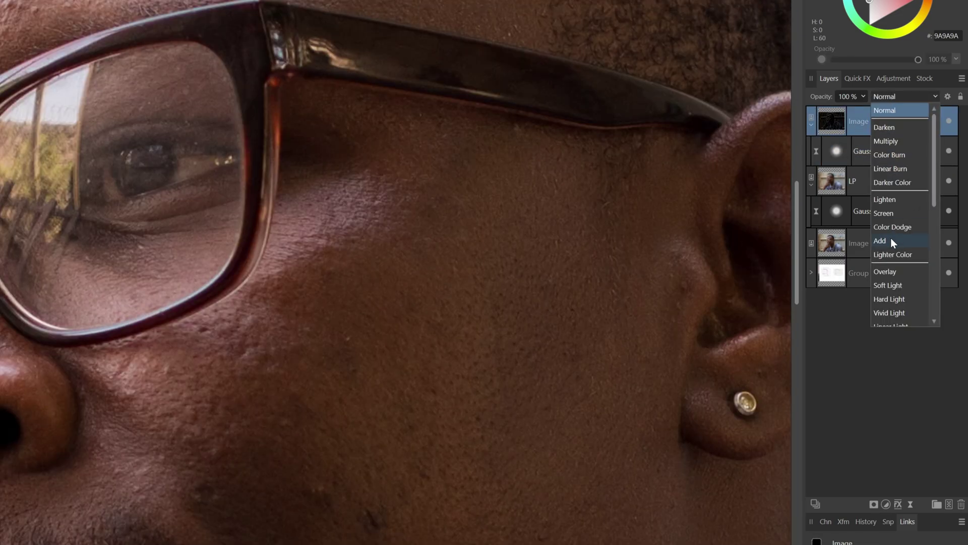
{"action": "left_click", "coordinate": [891, 237]}
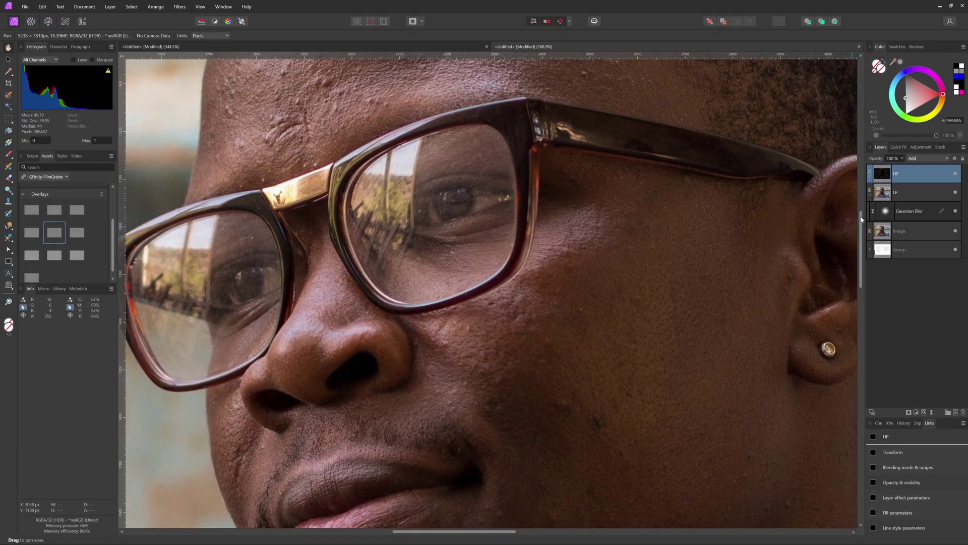
- Add a 0,8 px live Gaussian Blur inside HP, then hide HP to compare
{"action": "left_click", "coordinate": [869, 178]}
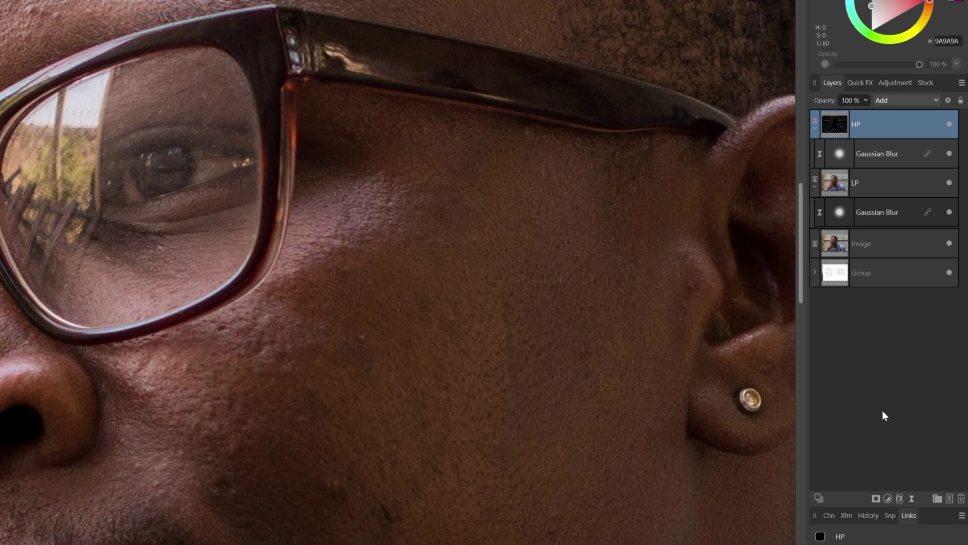
{"action": "left_click", "coordinate": [911, 504]}
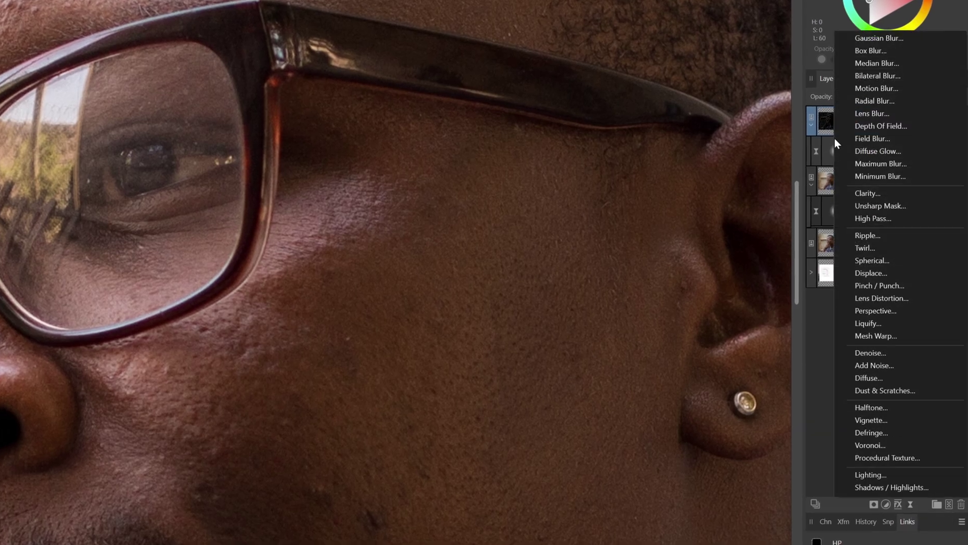
{"action": "left_click", "coordinate": [882, 39]}
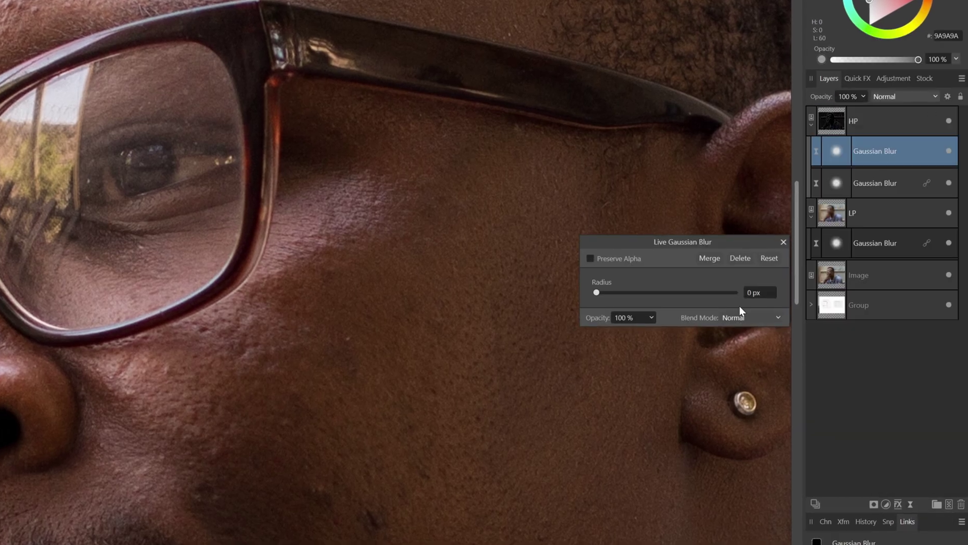
{"action": "mouse_move", "coordinate": [598, 294]}
{"action": "left_mouse_down"}
{"action": "mouse_move", "coordinate": [644, 294]}
{"action": "mouse_move", "coordinate": [603, 297]}
{"action": "left_mouse_up"}
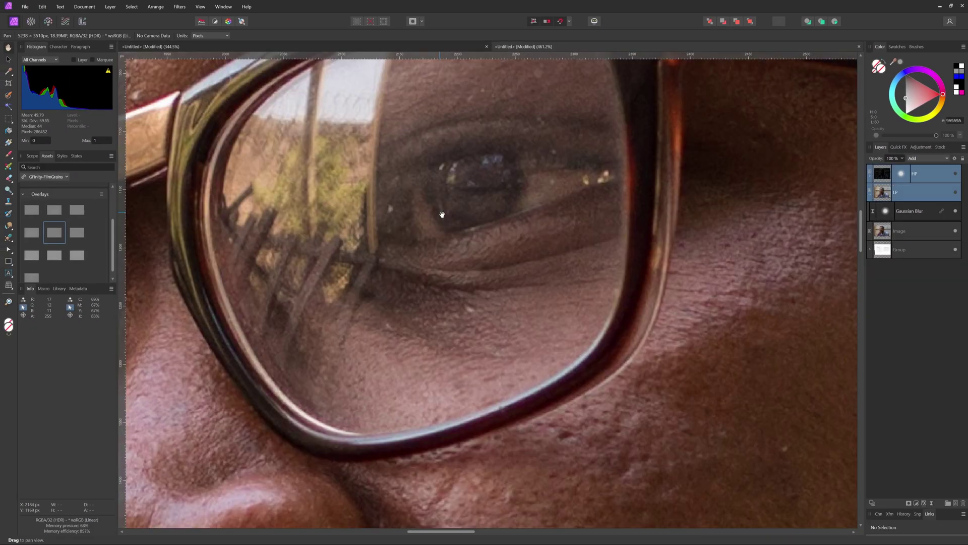
{"action": "scroll", "coordinate": [442, 214], "scroll_direction": "down", "scroll_amount": 2}
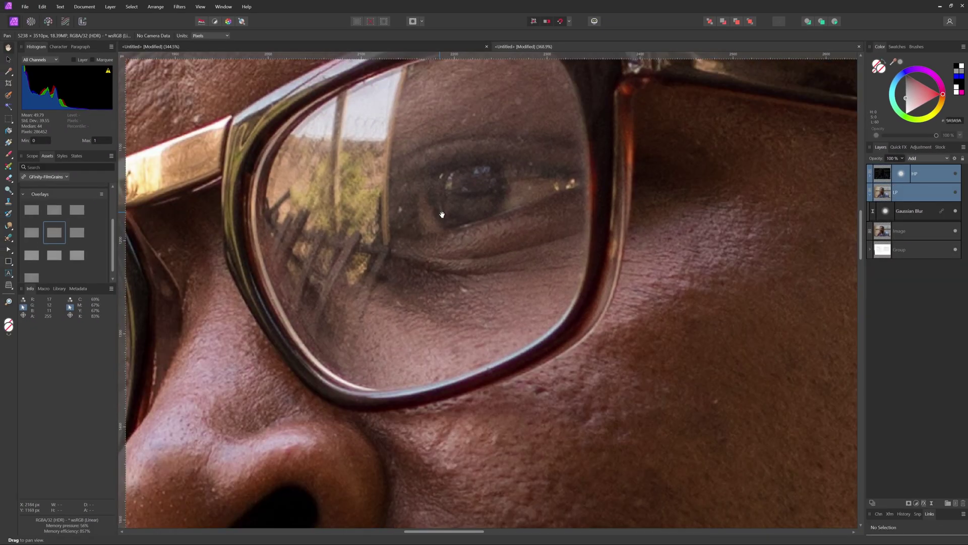
{"action": "left_click", "coordinate": [956, 174]}
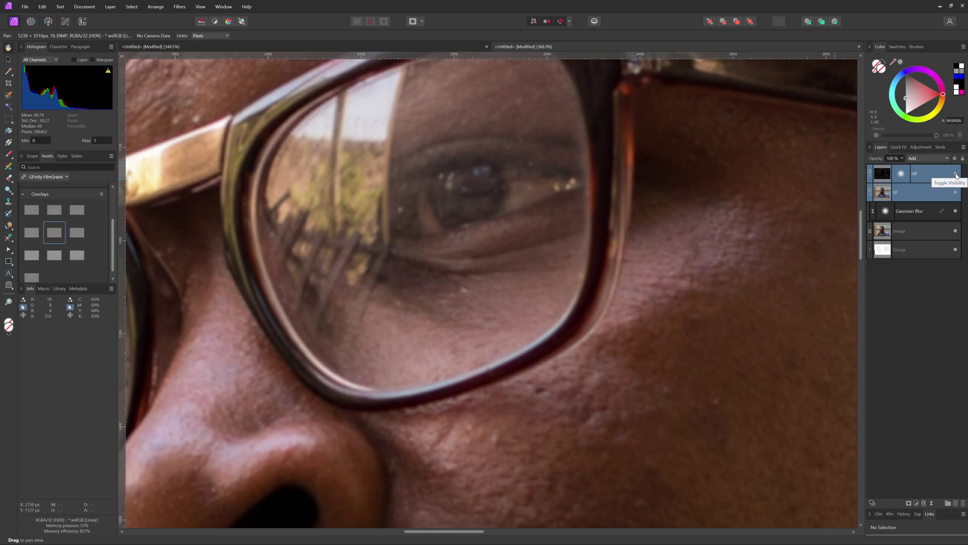
- Toggle HP's visibility to compare, leaving it shown
{"action": "left_click", "coordinate": [956, 174]}
{"action": "left_click", "coordinate": [955, 174]}
{"action": "left_click", "coordinate": [957, 174]}
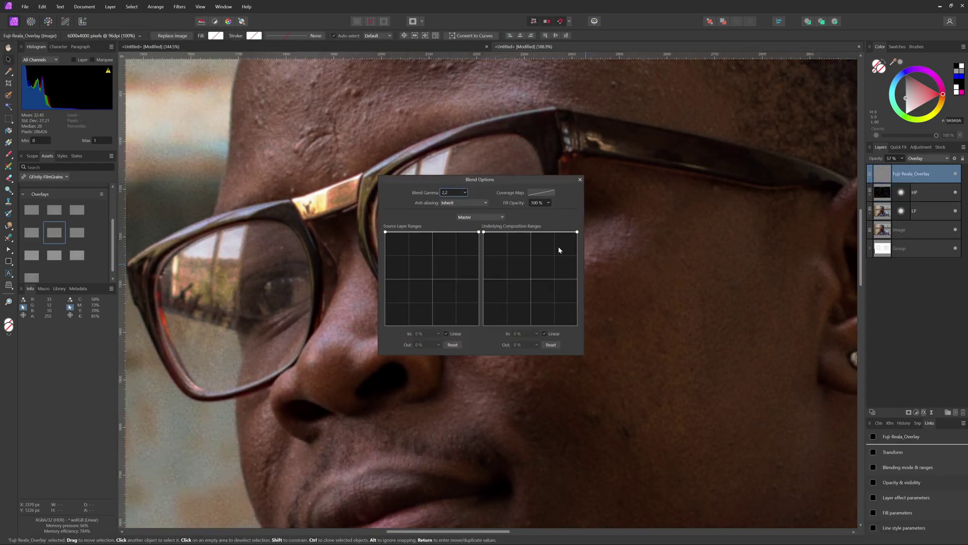
{"action": "left_click", "coordinate": [580, 180]}
- Add a Curves adjustment bent upward to brighten the image
{"action": "left_click", "coordinate": [916, 412]}
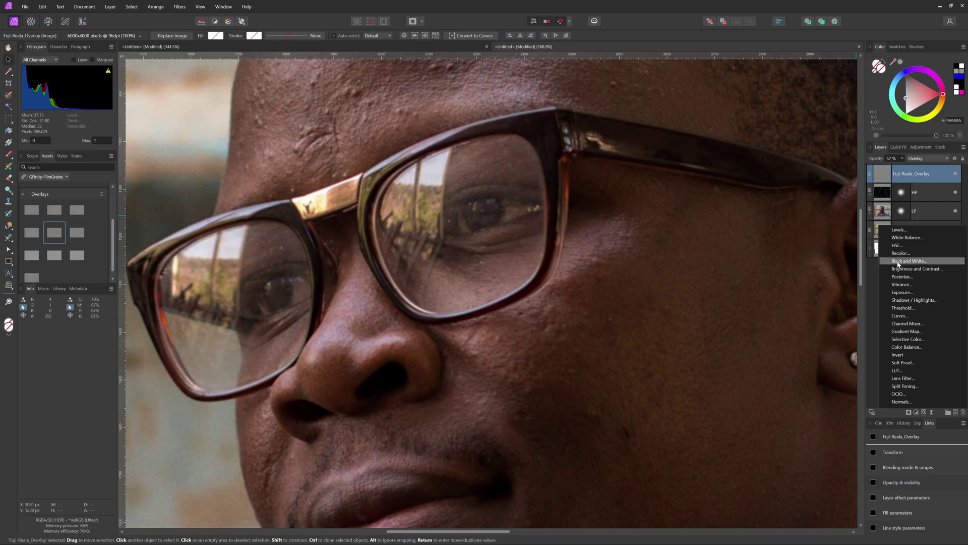
{"action": "left_click", "coordinate": [903, 313]}
{"action": "left_click_drag", "start_coordinate": [778, 409], "coordinate": [753, 405]}
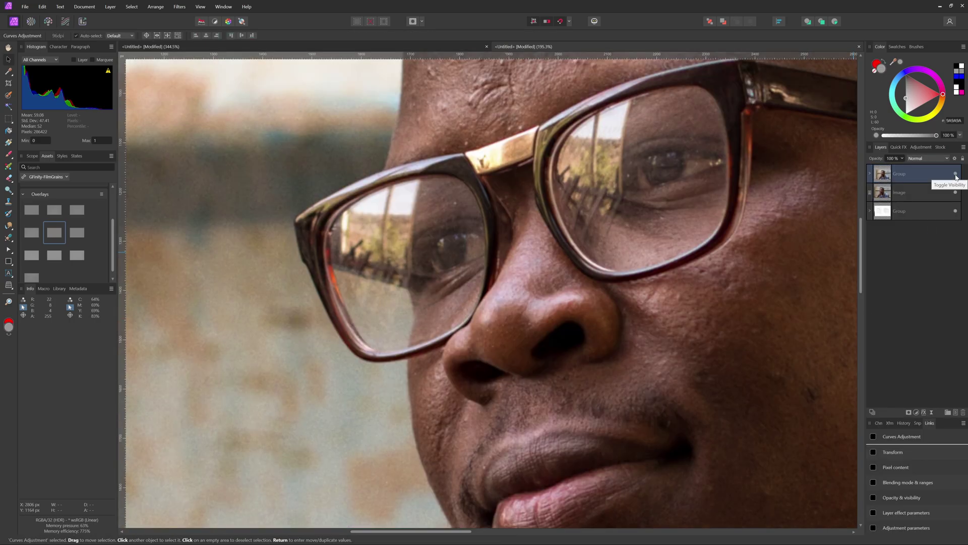
- Toggle the group's visibility to compare before and after, then pan to the whole portrait
{"action": "left_click", "coordinate": [956, 174]}
{"action": "left_click", "coordinate": [955, 175]}
{"action": "left_click", "coordinate": [956, 175]}
{"action": "left_click", "coordinate": [956, 175]}
{"action": "scroll", "coordinate": [571, 353], "scroll_direction": "down", "scroll_amount": 5}
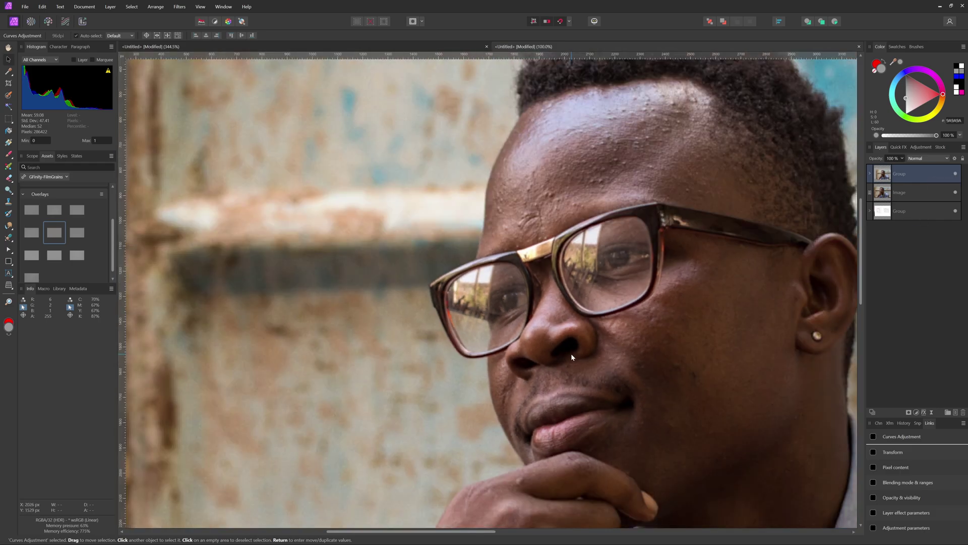
{"action": "scroll", "coordinate": [571, 354], "scroll_direction": "down", "scroll_amount": 1}
{"action": "left_click_drag", "start_coordinate": [666, 372], "coordinate": [619, 337]}
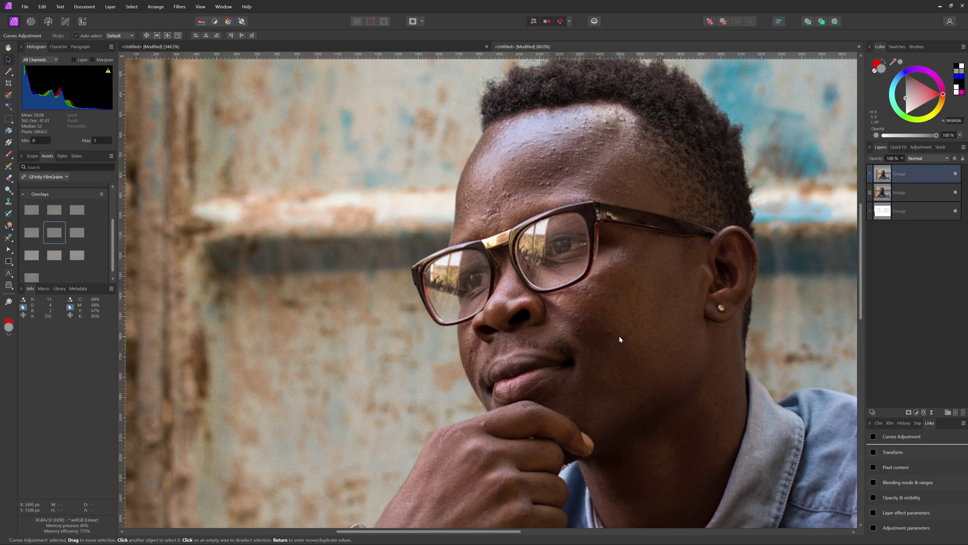
- Toggle the filmic group off and on twice to compare, then hide it
{"action": "left_click", "coordinate": [956, 176]}
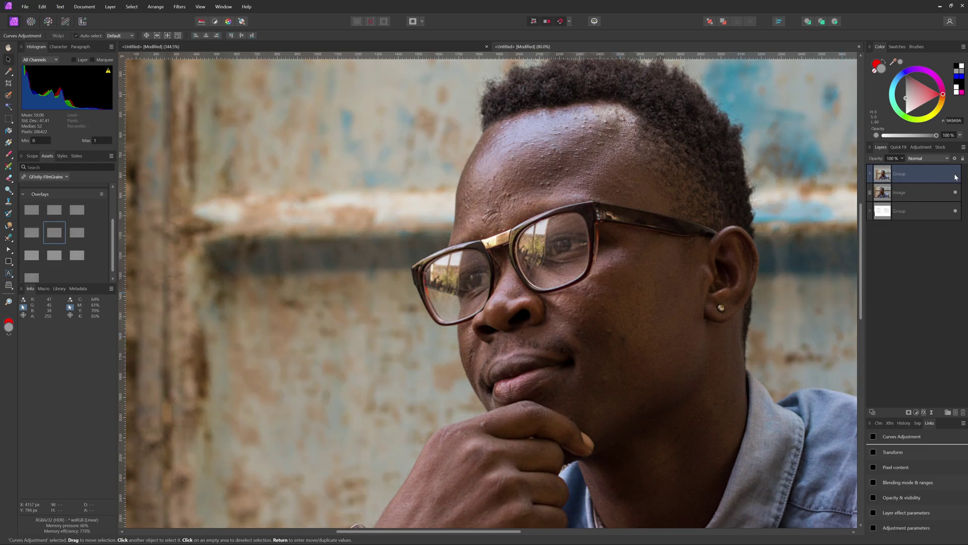
{"action": "left_click", "coordinate": [956, 176]}
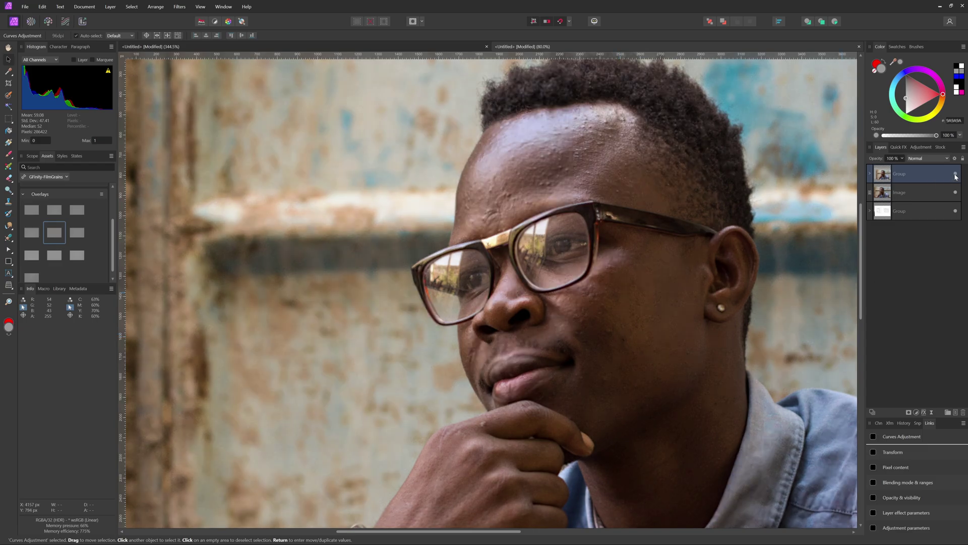
{"action": "left_click", "coordinate": [956, 175]}
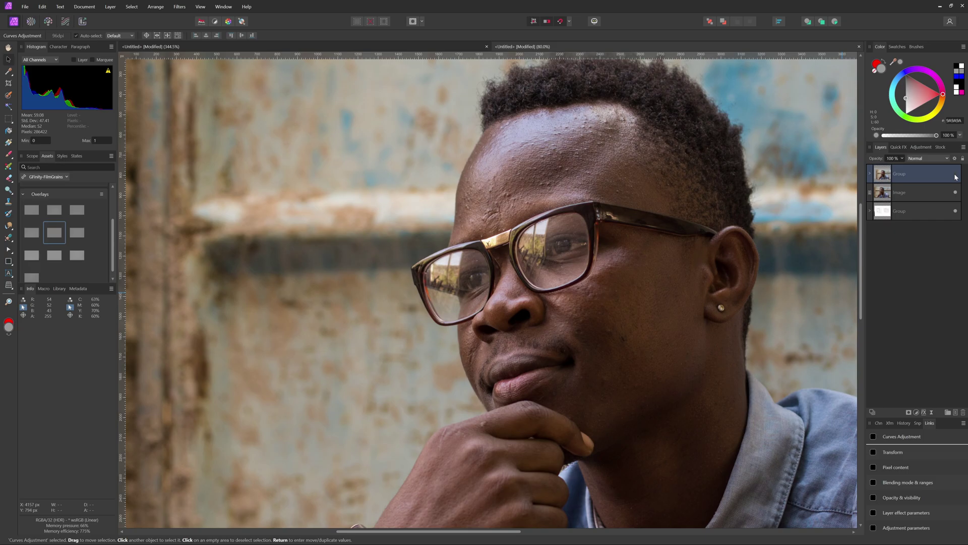
{"action": "left_click", "coordinate": [955, 176]}
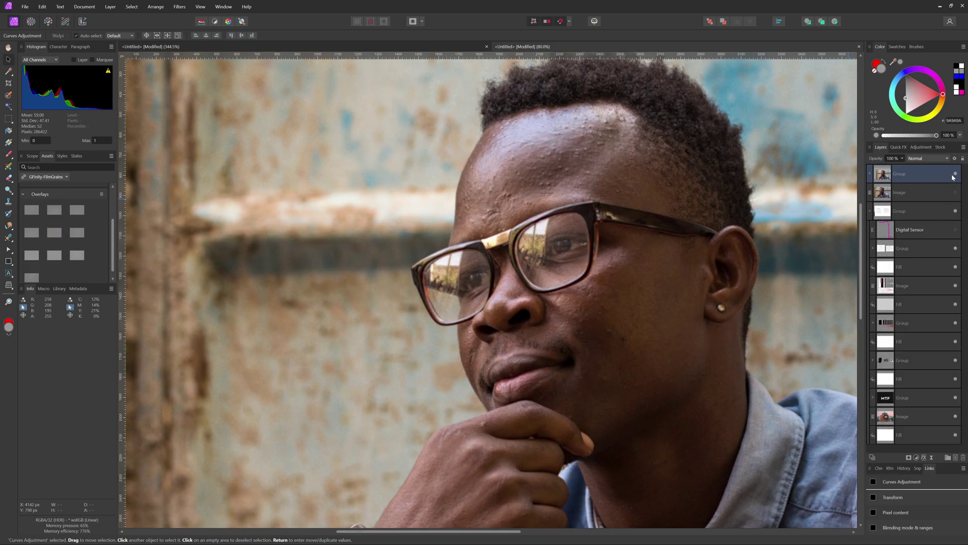
{"action": "left_click", "coordinate": [957, 176]}
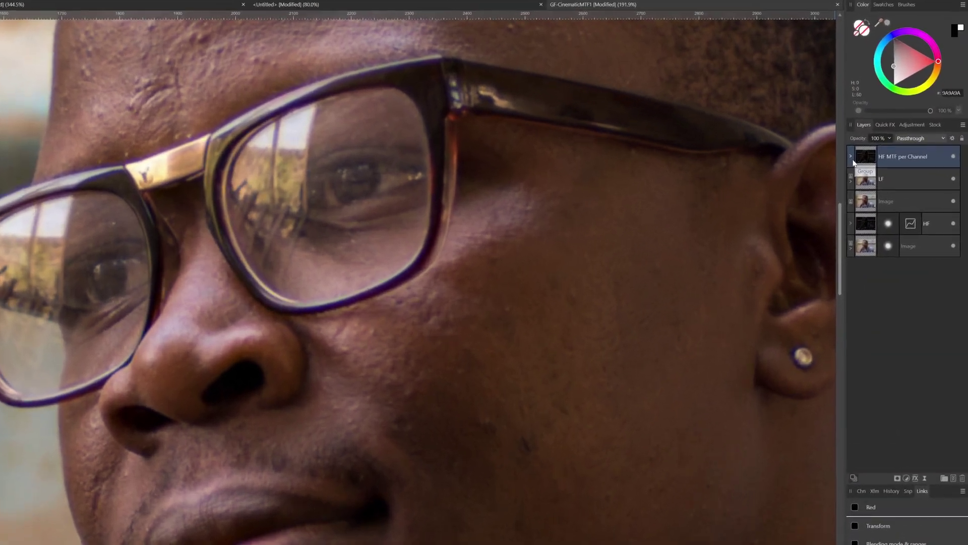
{"action": "left_click", "coordinate": [852, 157]}
{"action": "left_click", "coordinate": [854, 180]}
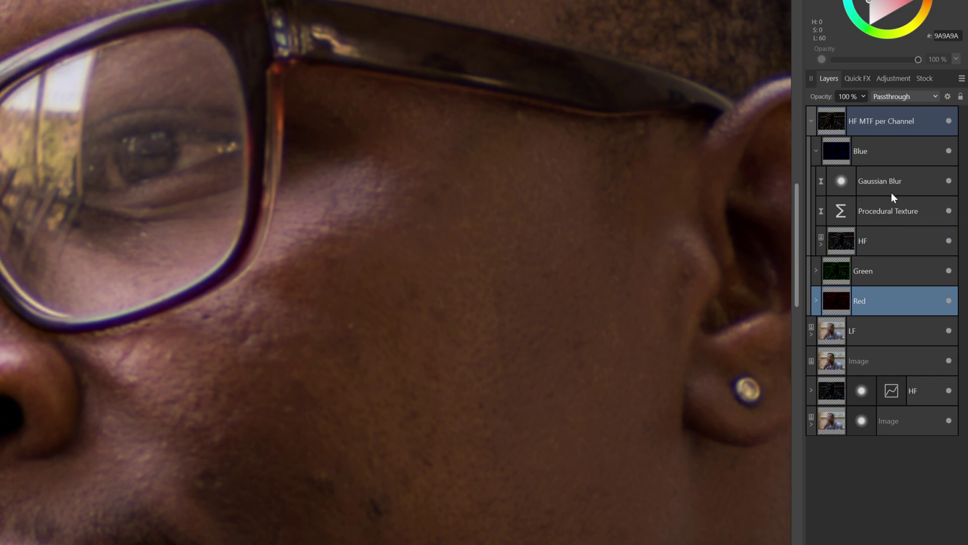
{"action": "left_click", "coordinate": [816, 151]}
{"action": "left_click", "coordinate": [816, 181]}
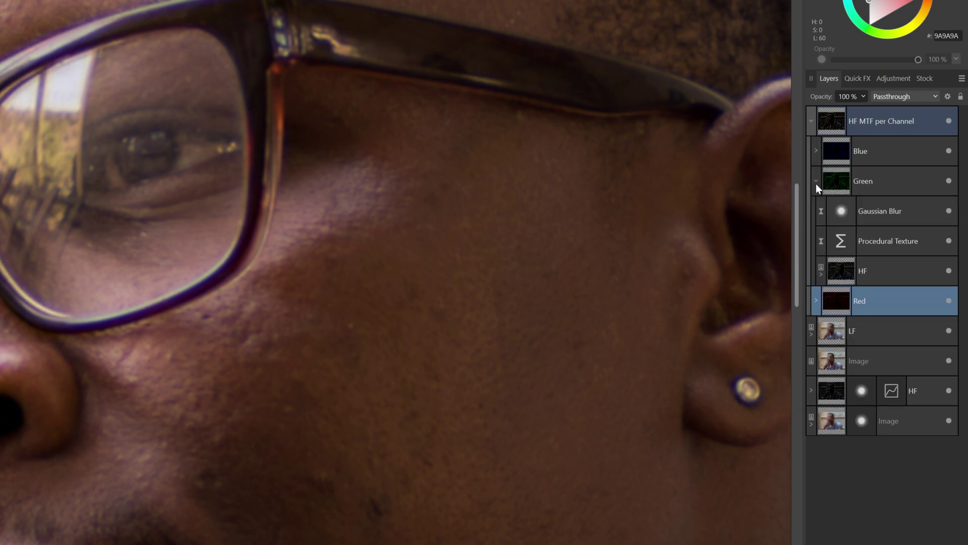
{"action": "left_click", "coordinate": [816, 181]}
{"action": "left_click", "coordinate": [816, 211]}
{"action": "left_click", "coordinate": [816, 216]}
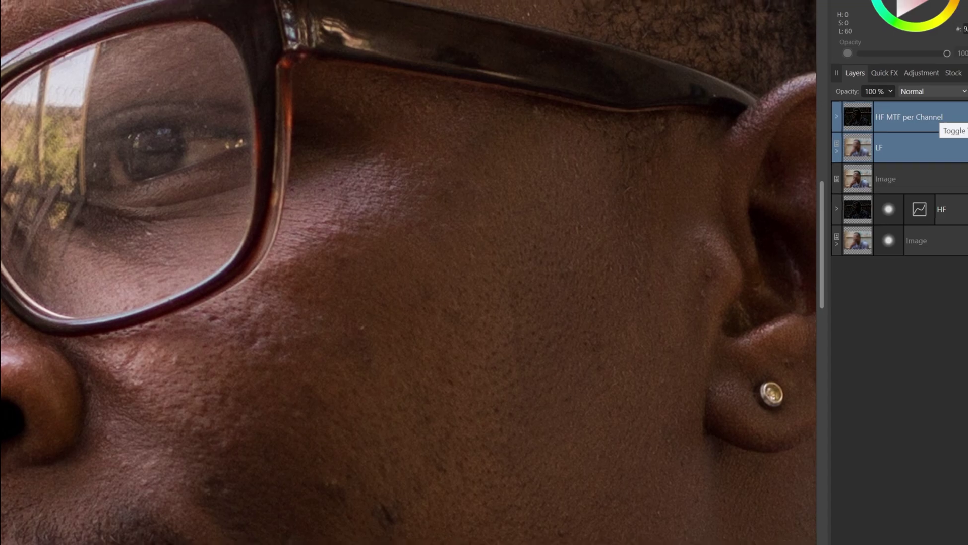
- Hide the HF MTF per Channel group to compare
{"action": "left_click", "coordinate": [949, 121]}
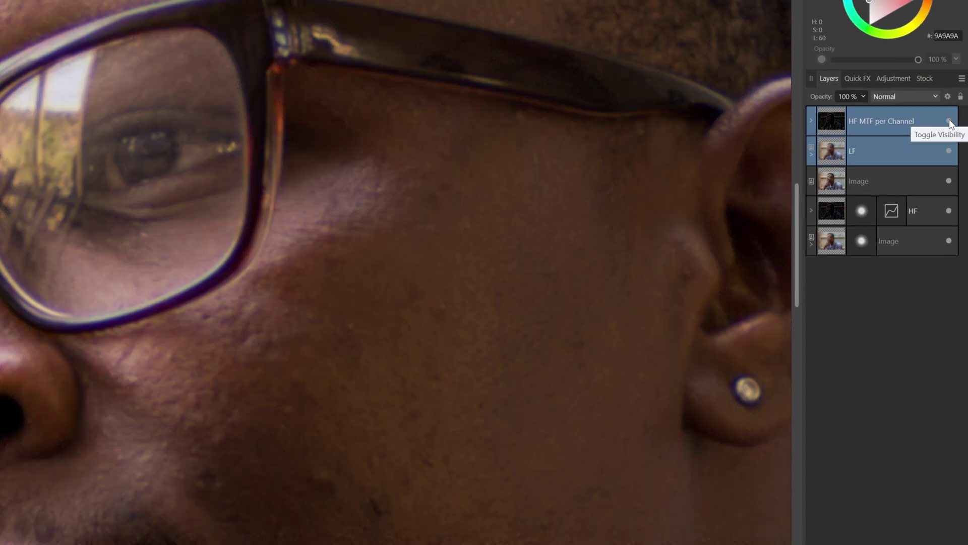